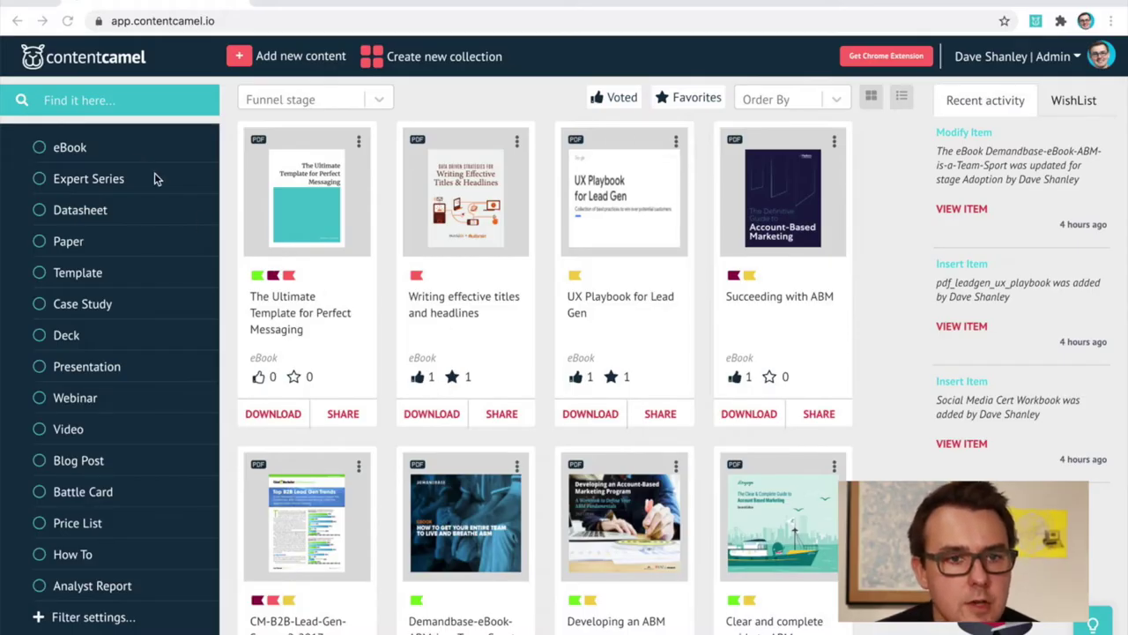
# - Search the content library for ABM, leaving the Funnel stage filter unset
pyautogui.click(99, 103)
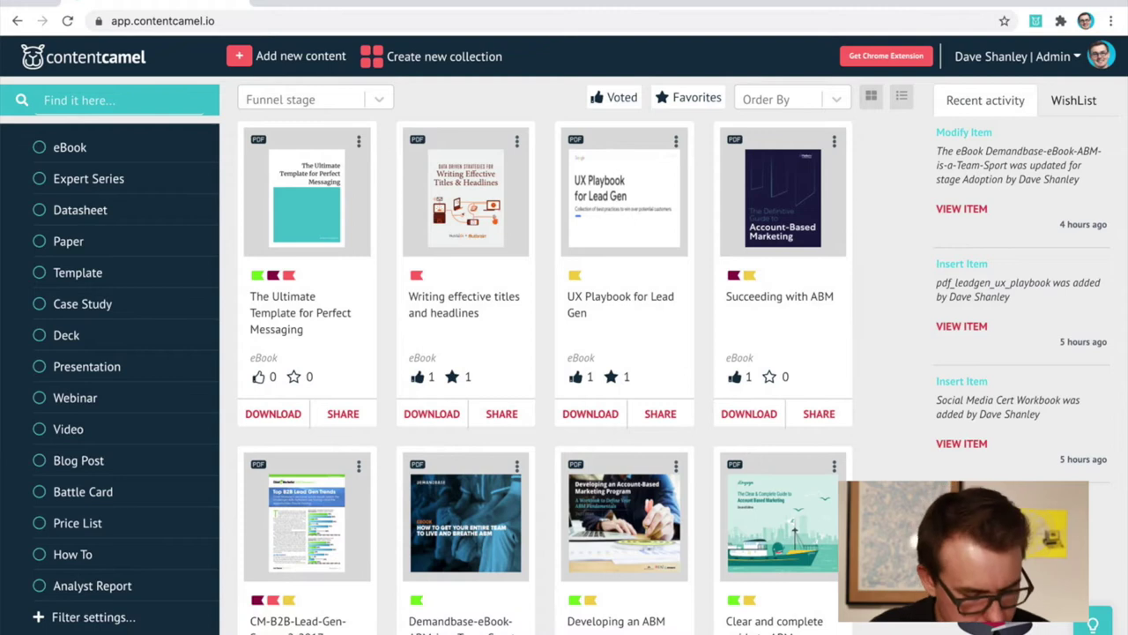
pyautogui.write('ABM')
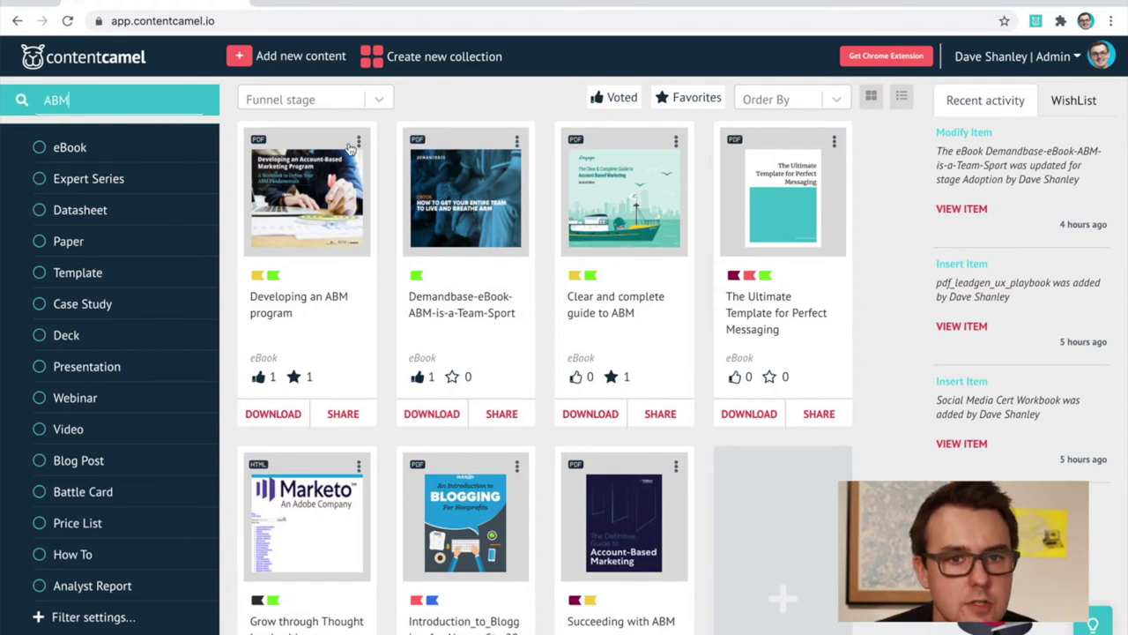
pyautogui.click(379, 101)
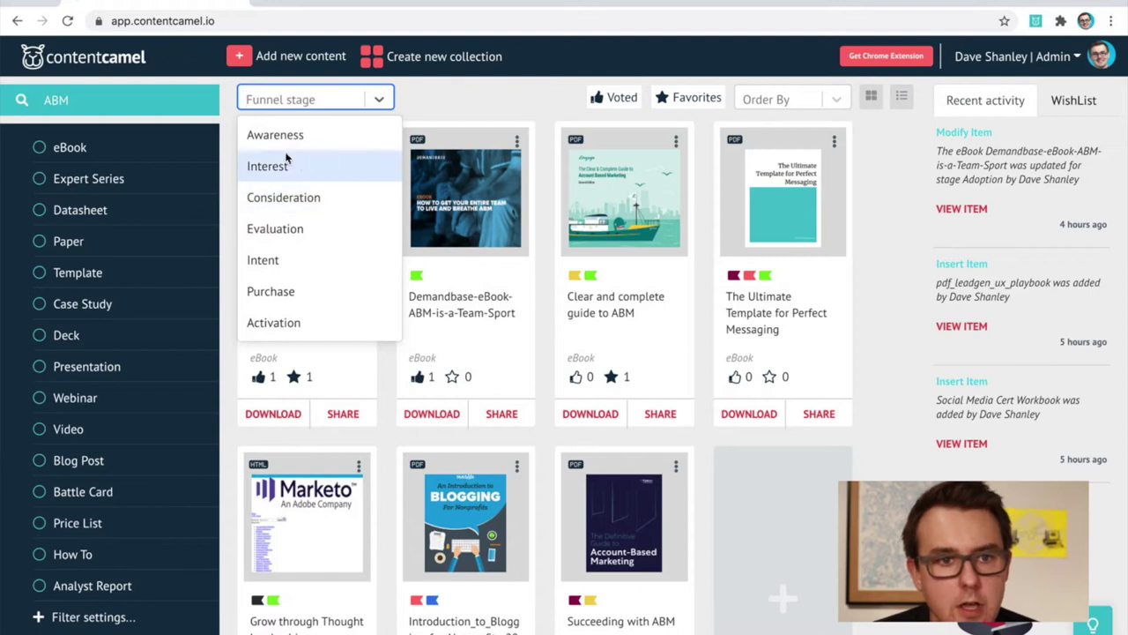
pyautogui.click(431, 105)
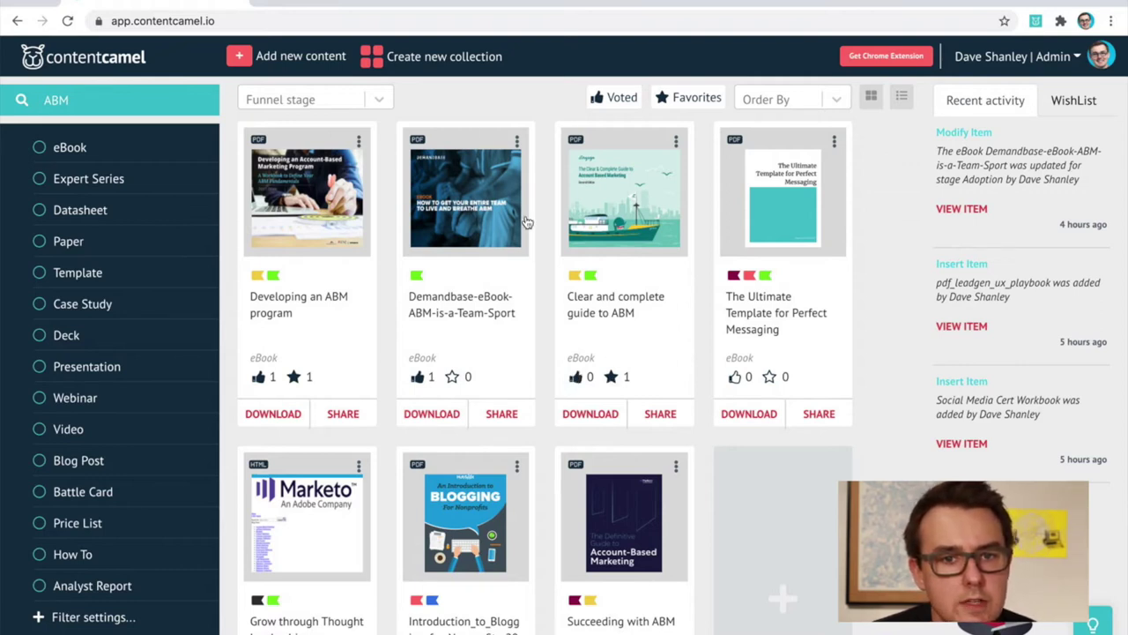
# - Create and save a new collection named 'ABM Focus Site'
pyautogui.click(439, 65)
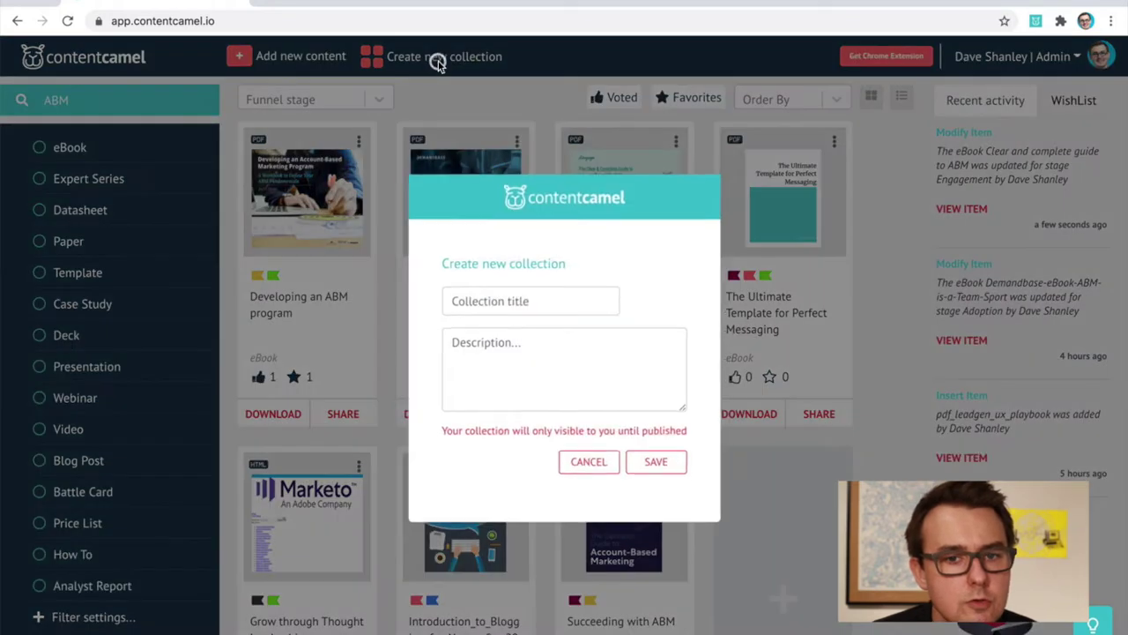
pyautogui.click(482, 294)
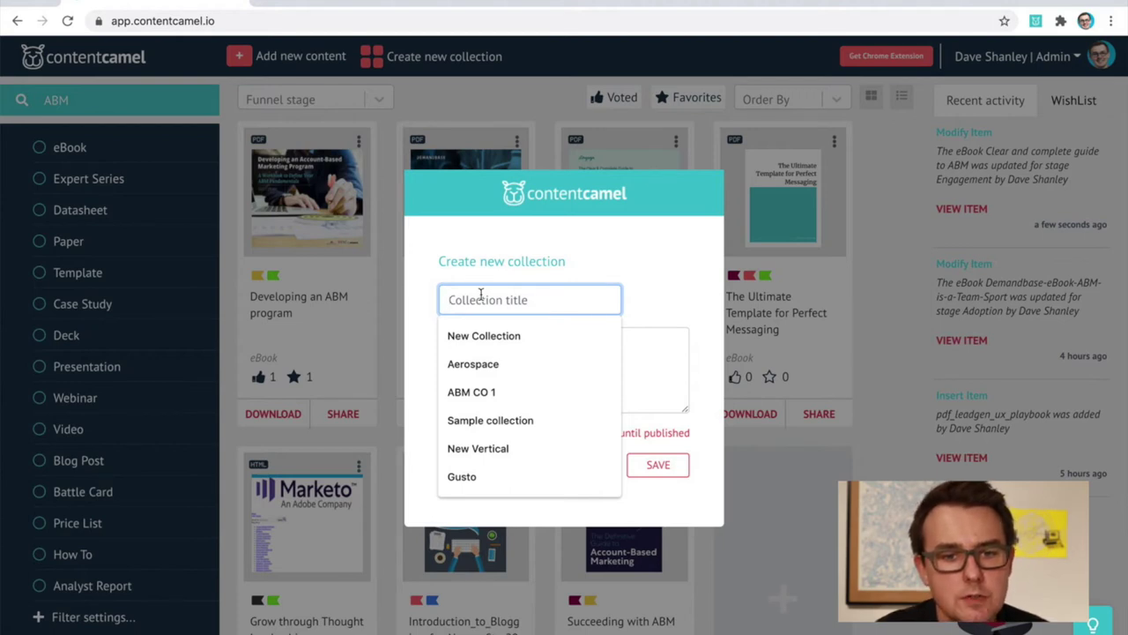
pyautogui.write('ABM ')
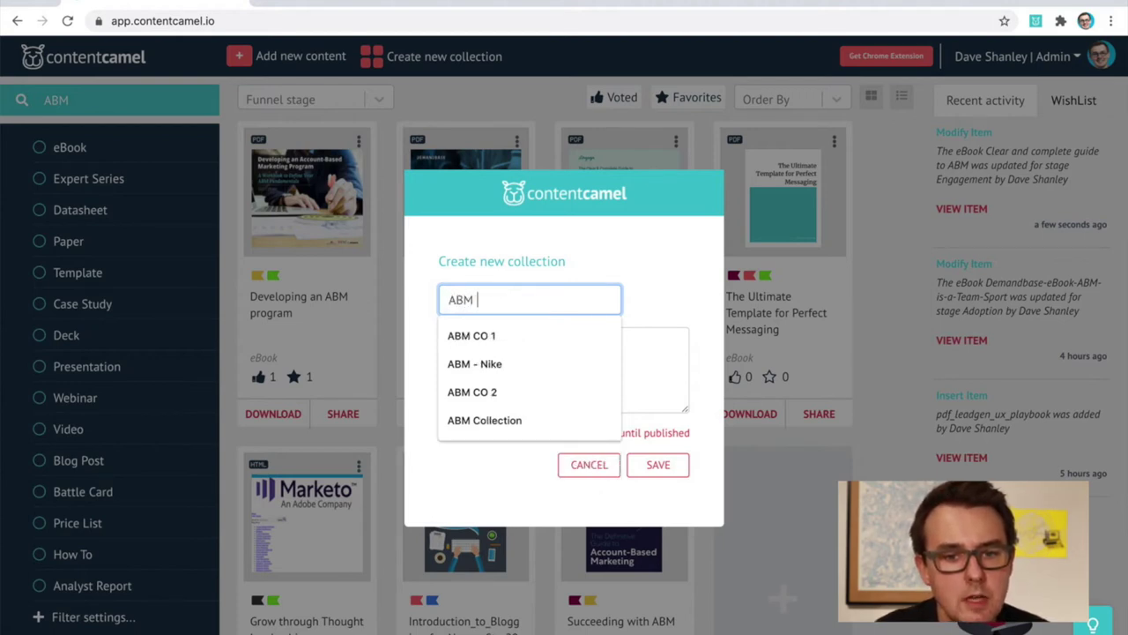
pyautogui.write('Focus ')
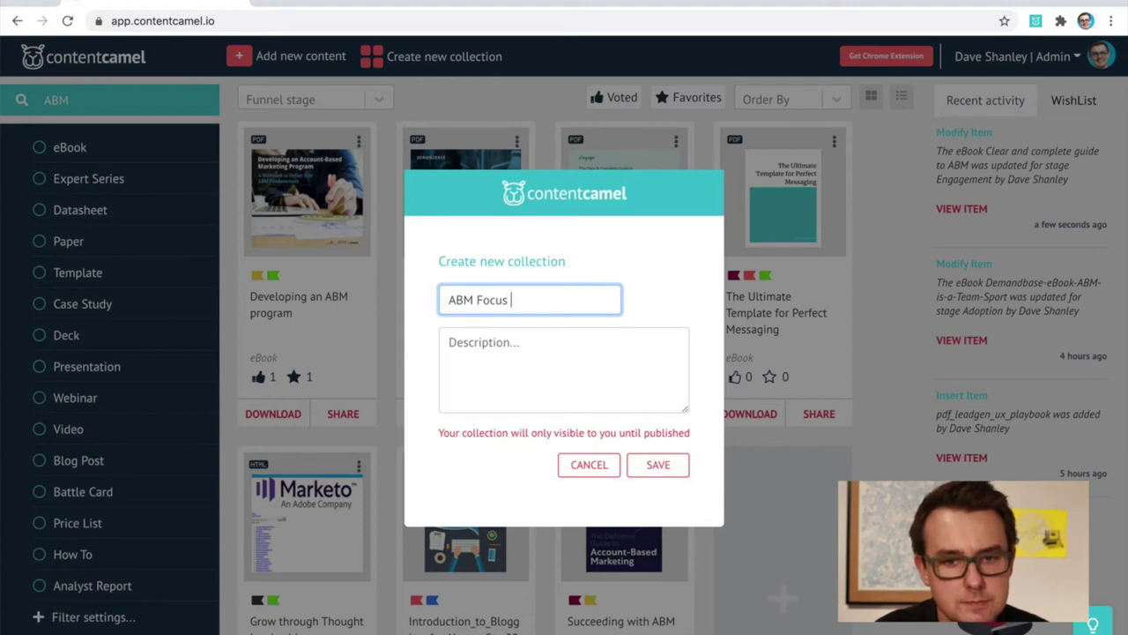
pyautogui.write('Site')
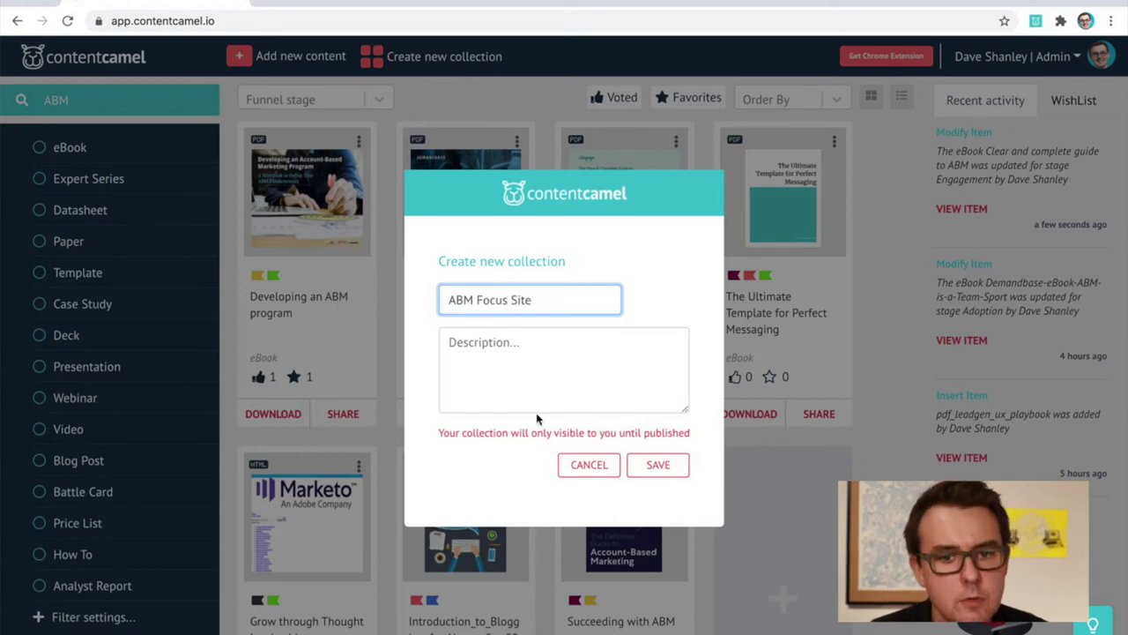
pyautogui.click(659, 469)
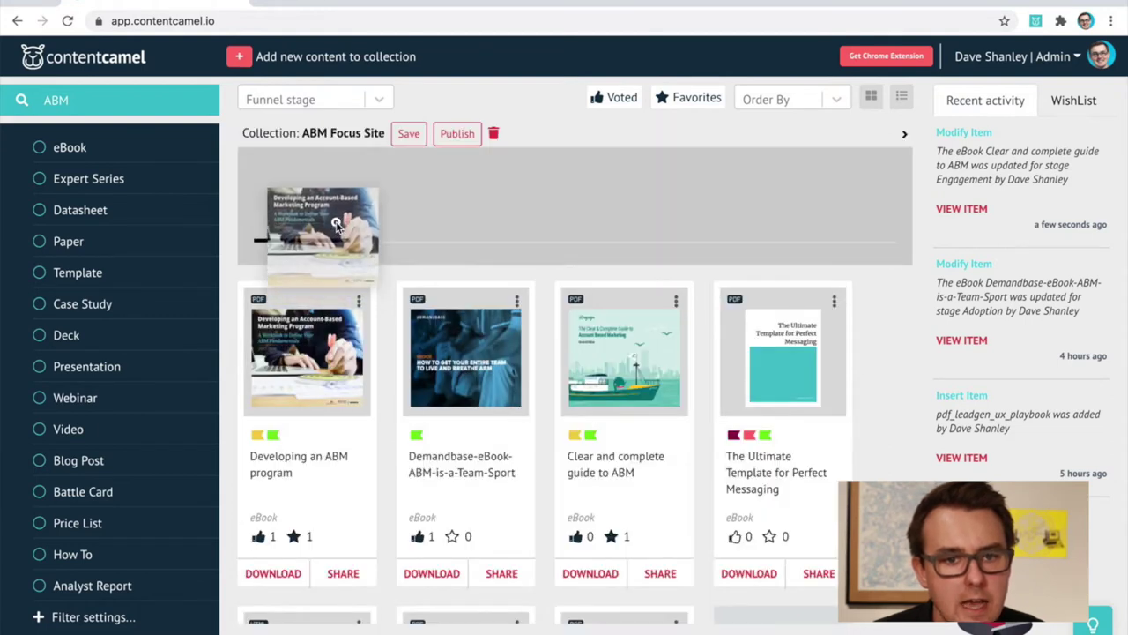
# - Add Developing an ABM program, the Demandbase ABM eBook and The Ultimate Template for Perfect Messaging to the collection
pyautogui.moveTo(324, 357); pyautogui.dragTo(334, 195)
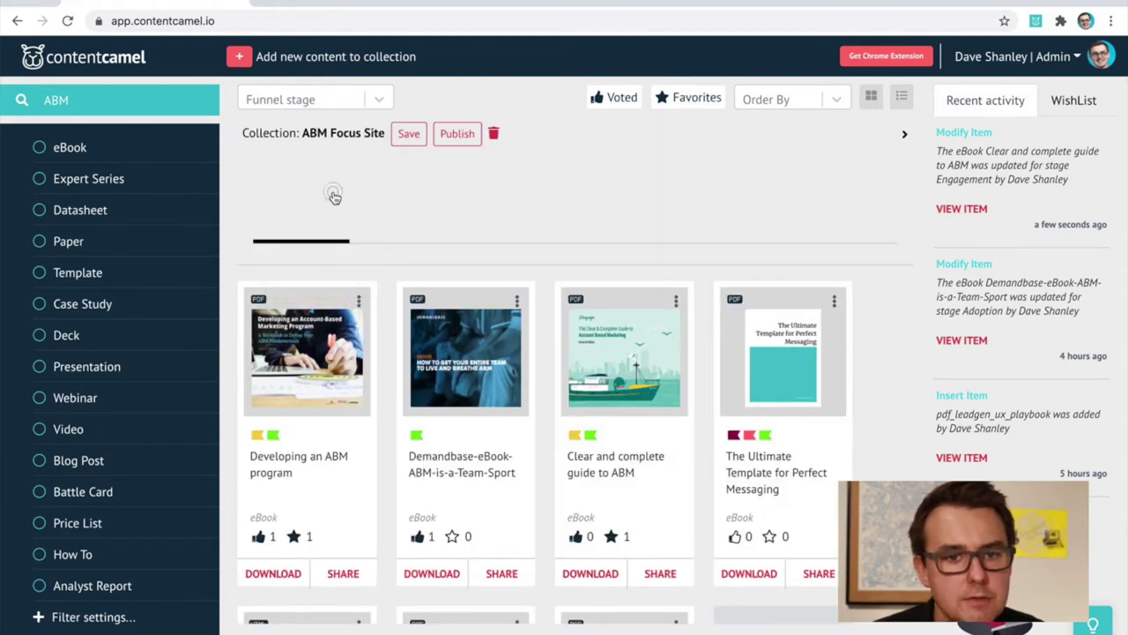
pyautogui.moveTo(476, 384)
pyautogui.mouseDown()
pyautogui.moveTo(578, 167)
pyautogui.moveTo(569, 189)
pyautogui.mouseUp()
pyautogui.moveTo(783, 352); pyautogui.dragTo(782, 201)
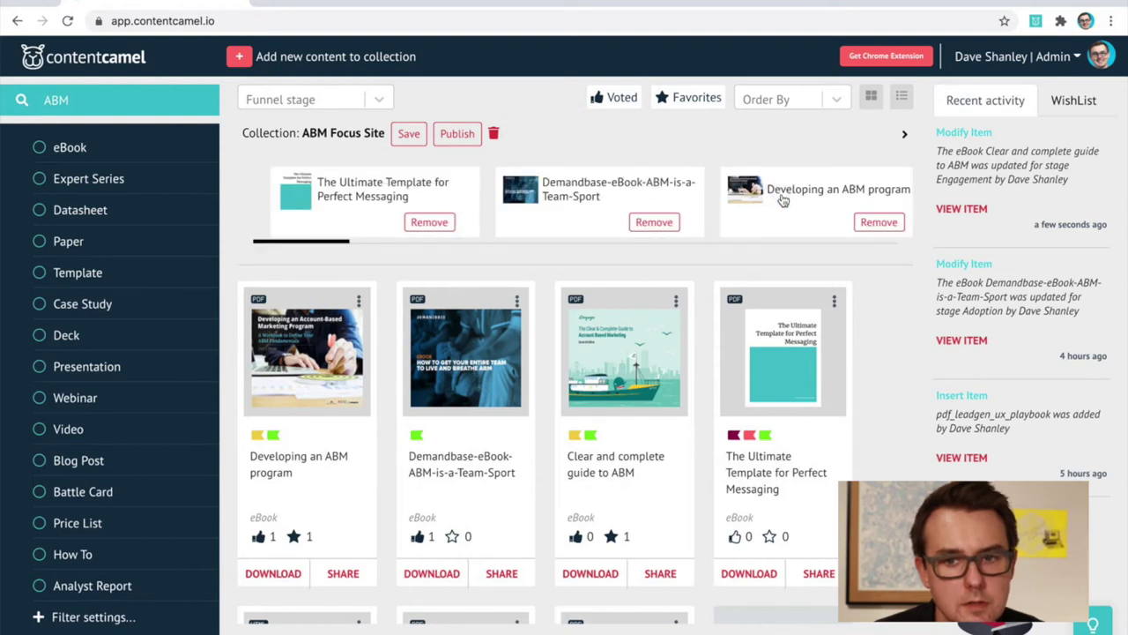
pyautogui.click(455, 133)
# - Publish with site title 'abm-focus-site' and description 'Hi there, here's what we offer on ABM'
pyautogui.click(450, 311)
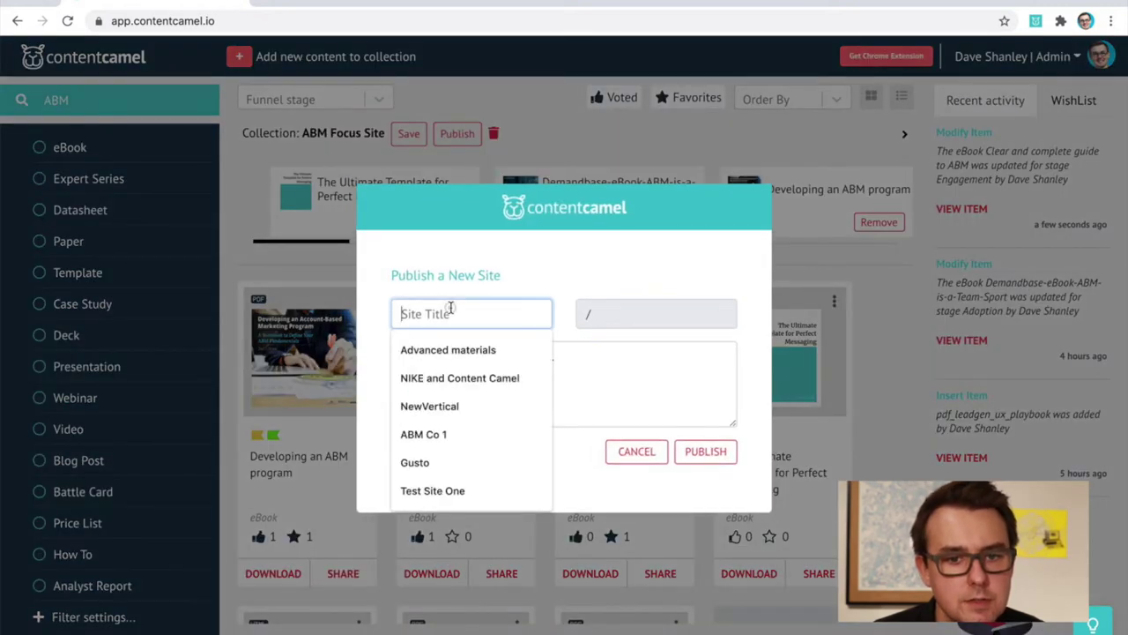
pyautogui.write('abm-fo')
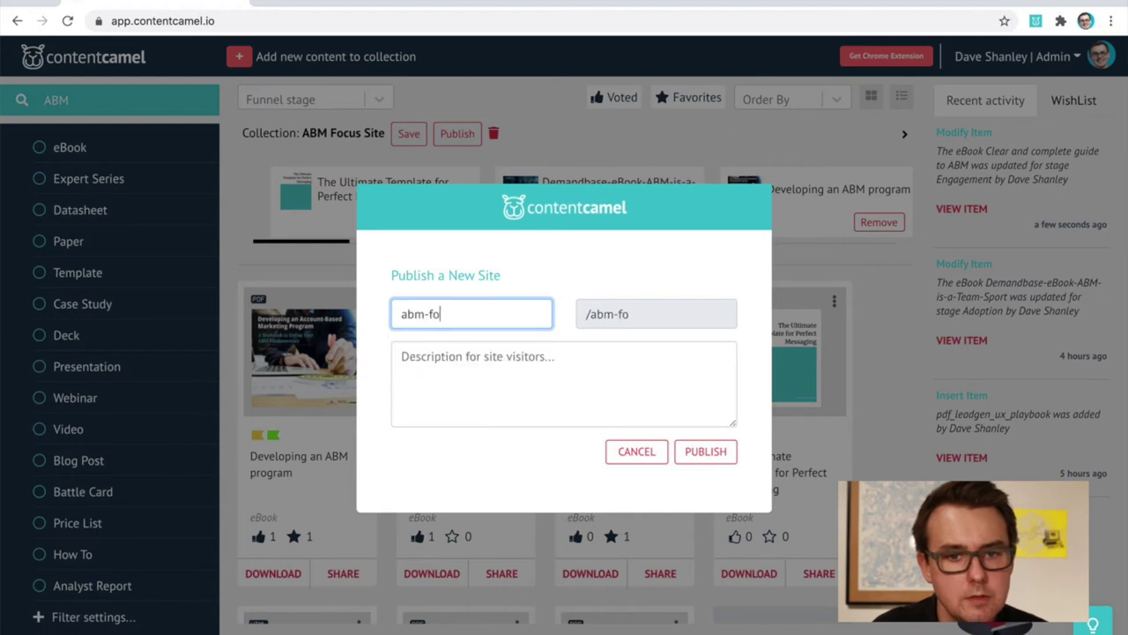
pyautogui.write('cus-site')
pyautogui.press('Tab')
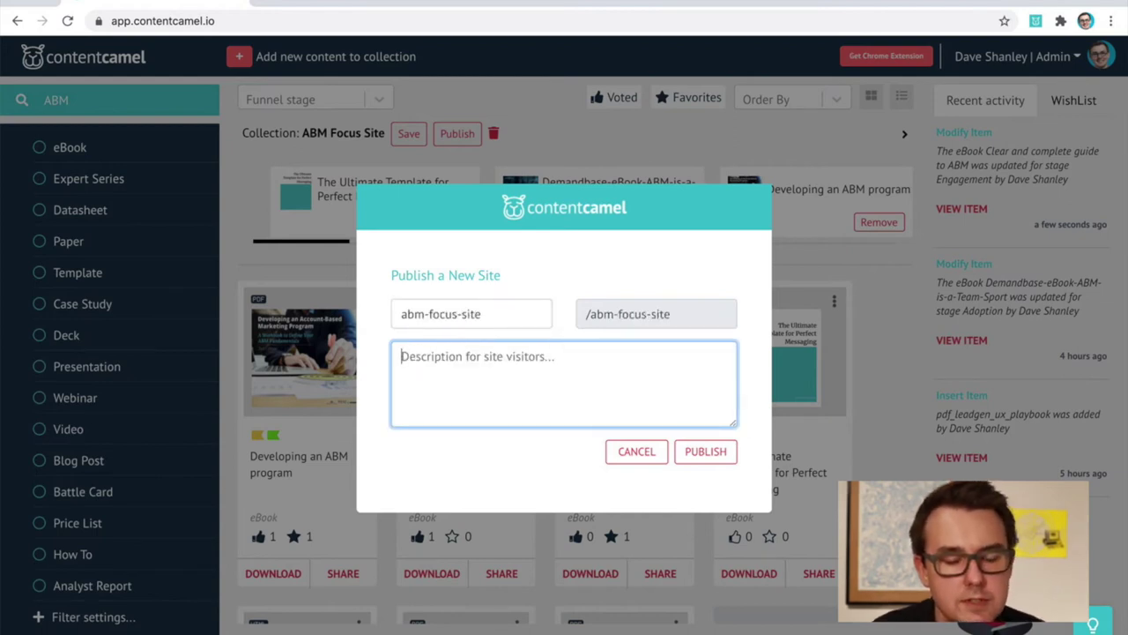
pyautogui.write('h')
pyautogui.press('BackSpace')
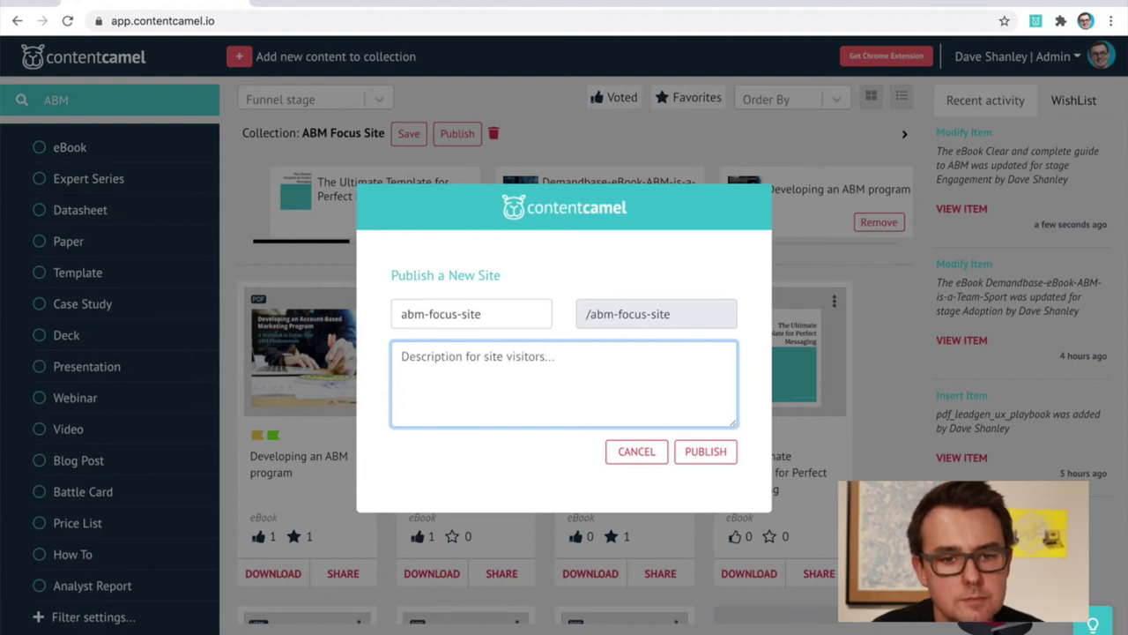
pyautogui.write('Hi there, here')
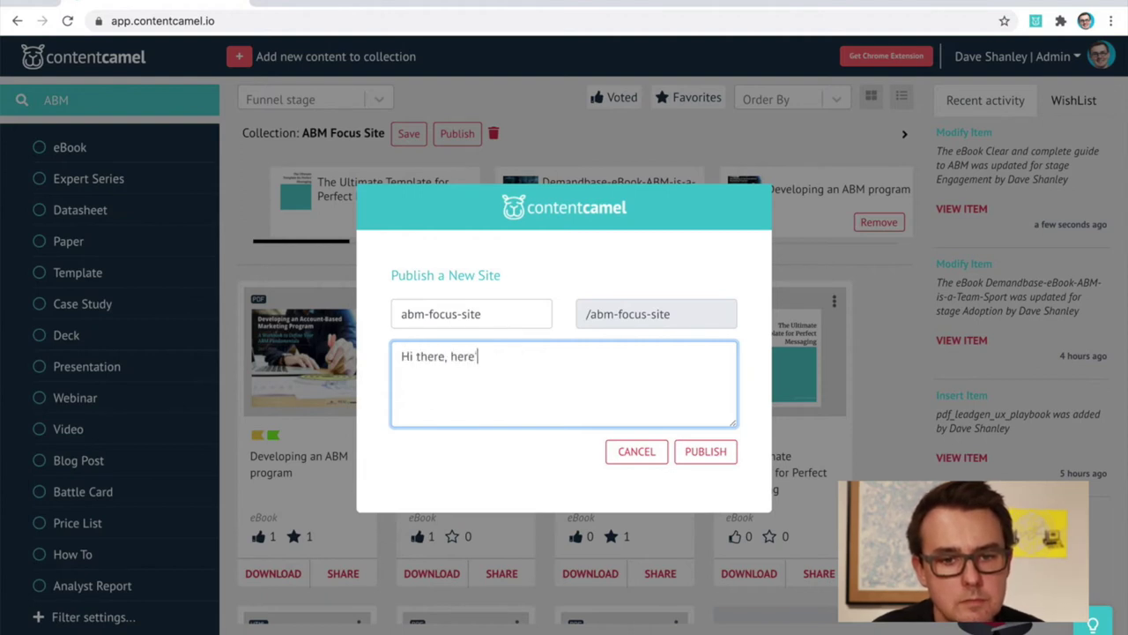
pyautogui.write("'s what we offer on")
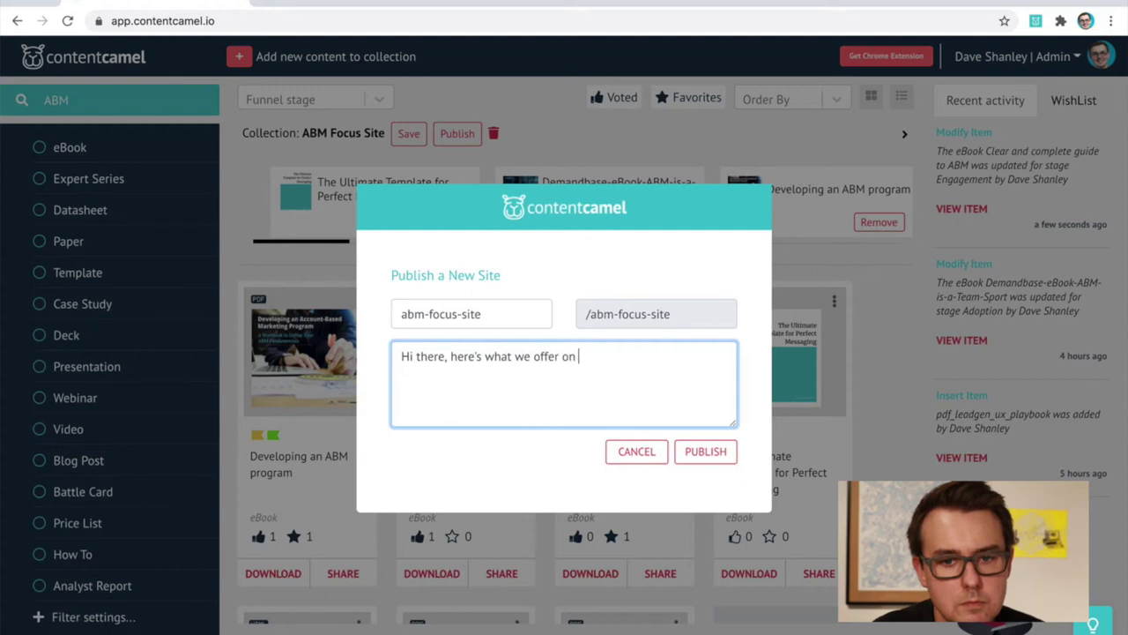
pyautogui.write(' ABM')
pyautogui.click(710, 451)
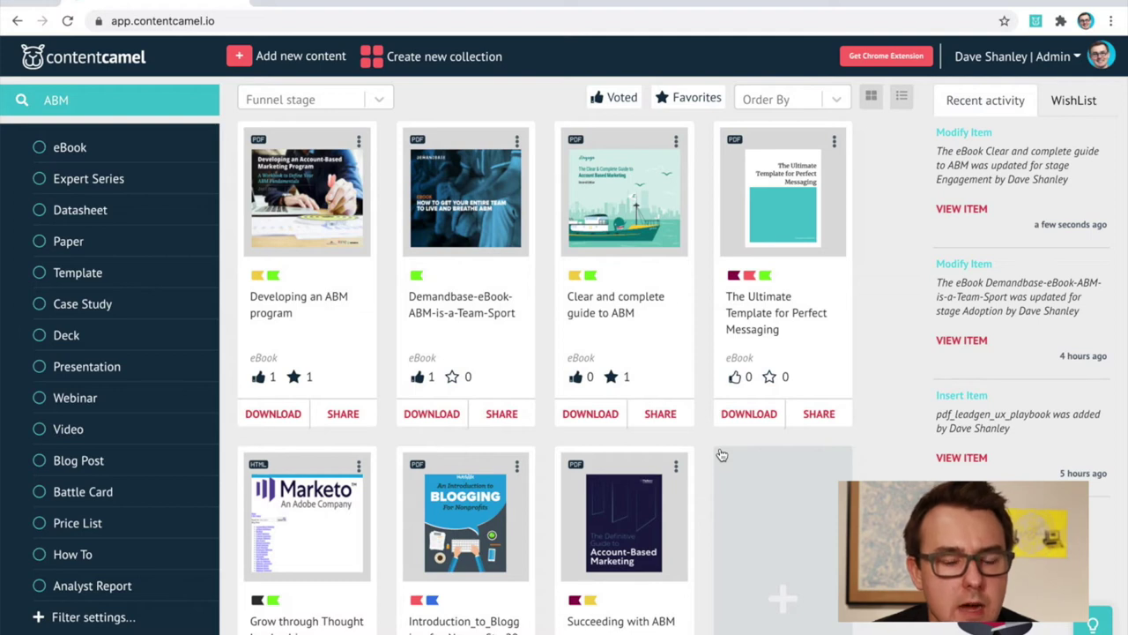
# - Copy the ABM Focus Site share link and load it in a new browser tab
pyautogui.scroll(-3, 353, 449)
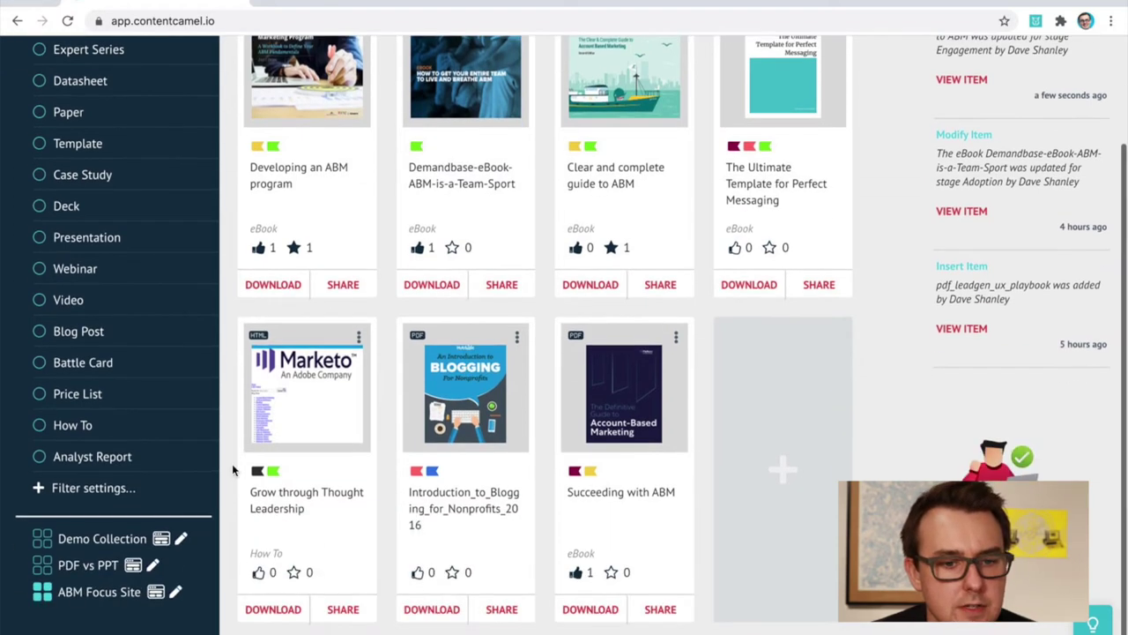
pyautogui.click(153, 594)
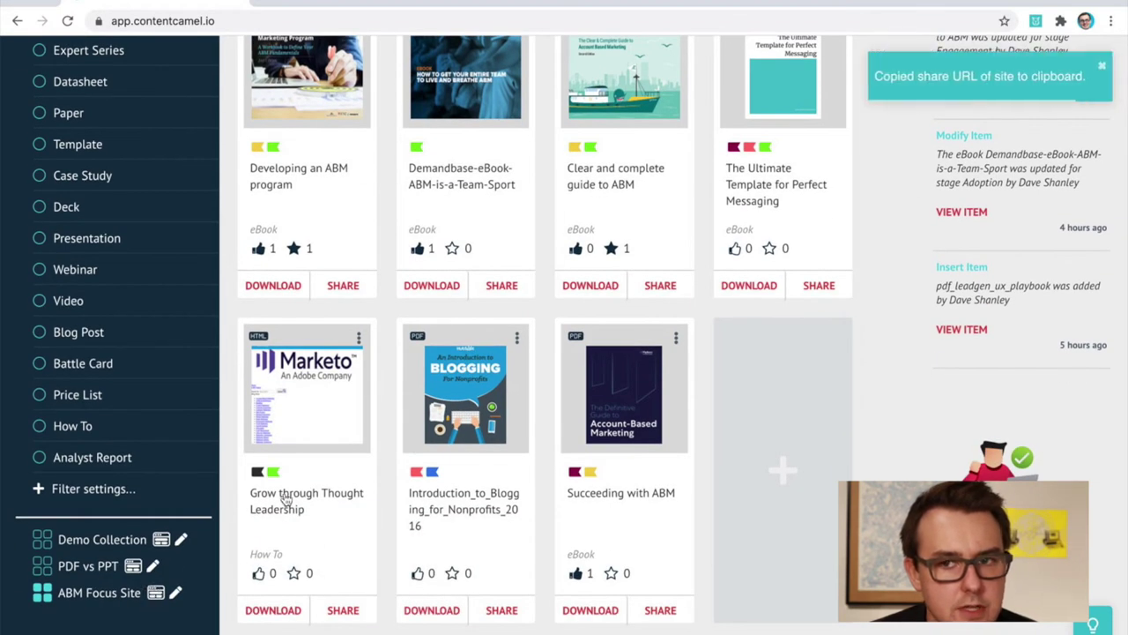
pyautogui.scroll(2, 500, 452)
pyautogui.hotkey('ctrl', 't')
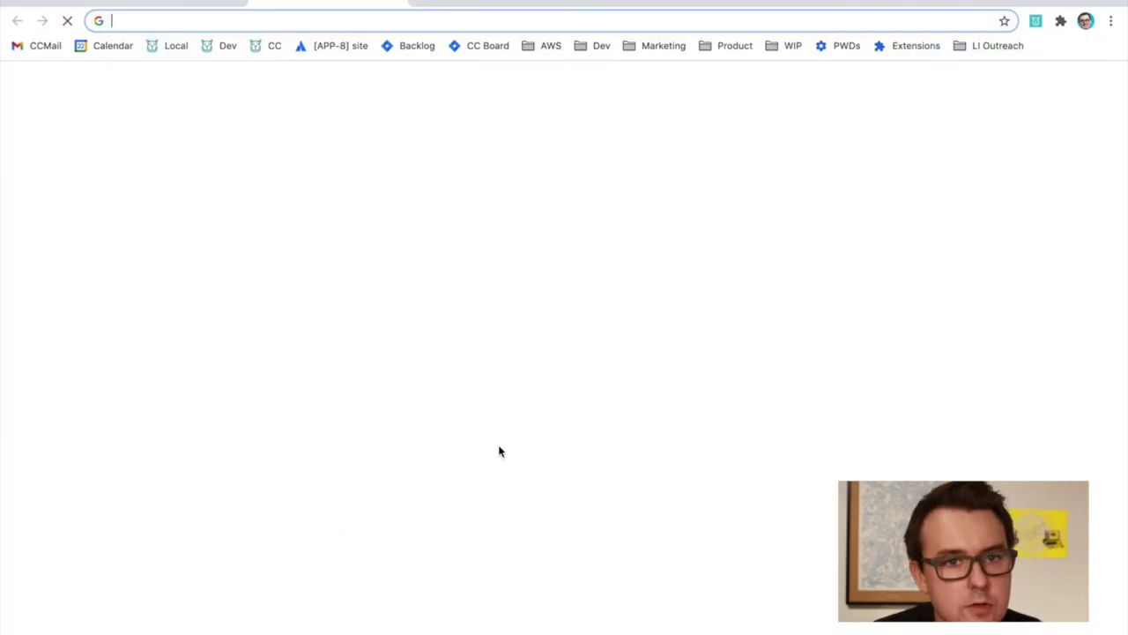
pyautogui.write('https://ccml.io/abm-focus-site')
pyautogui.press('Return')
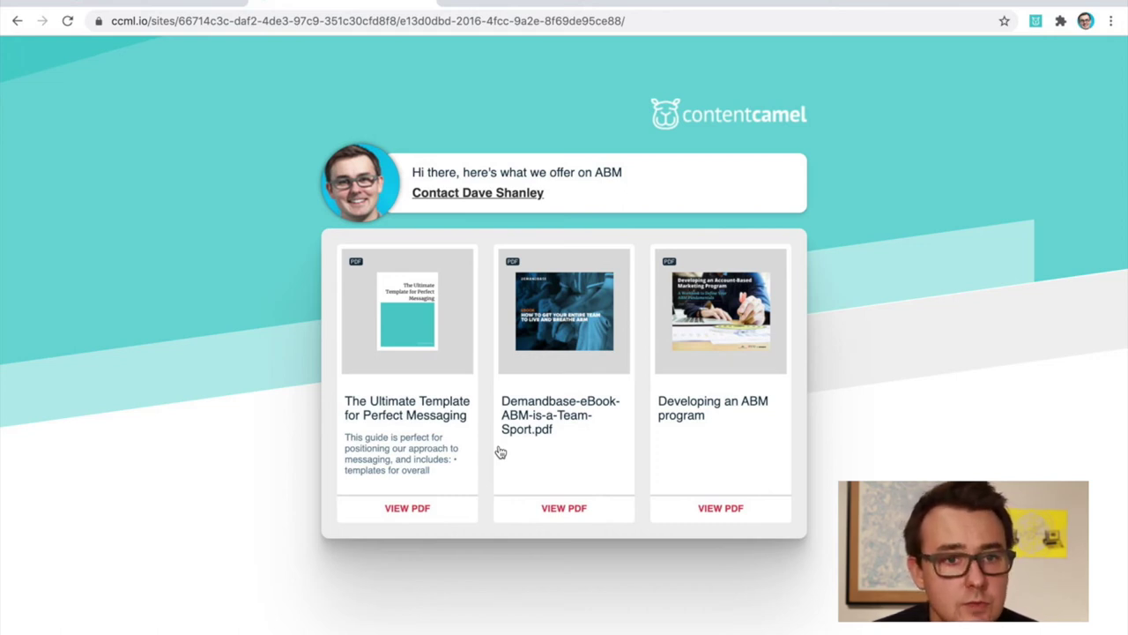
# - In the library's WishList, draft an 'Urgently need' Datasheet wish, then close it unsubmitted
pyautogui.click(189, 3)
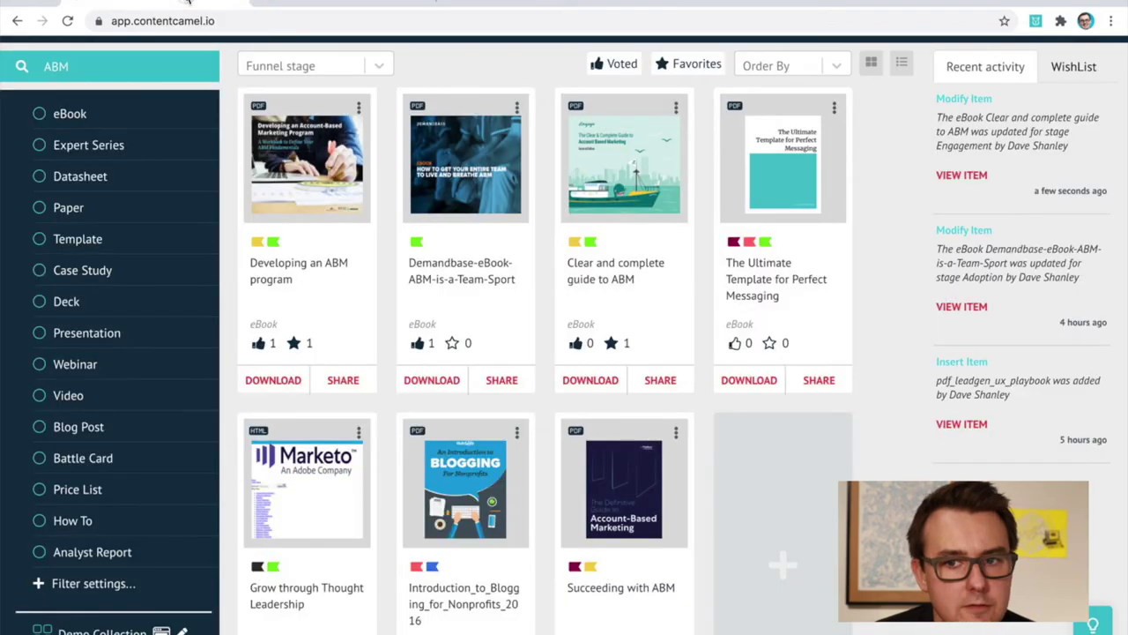
pyautogui.click(1071, 67)
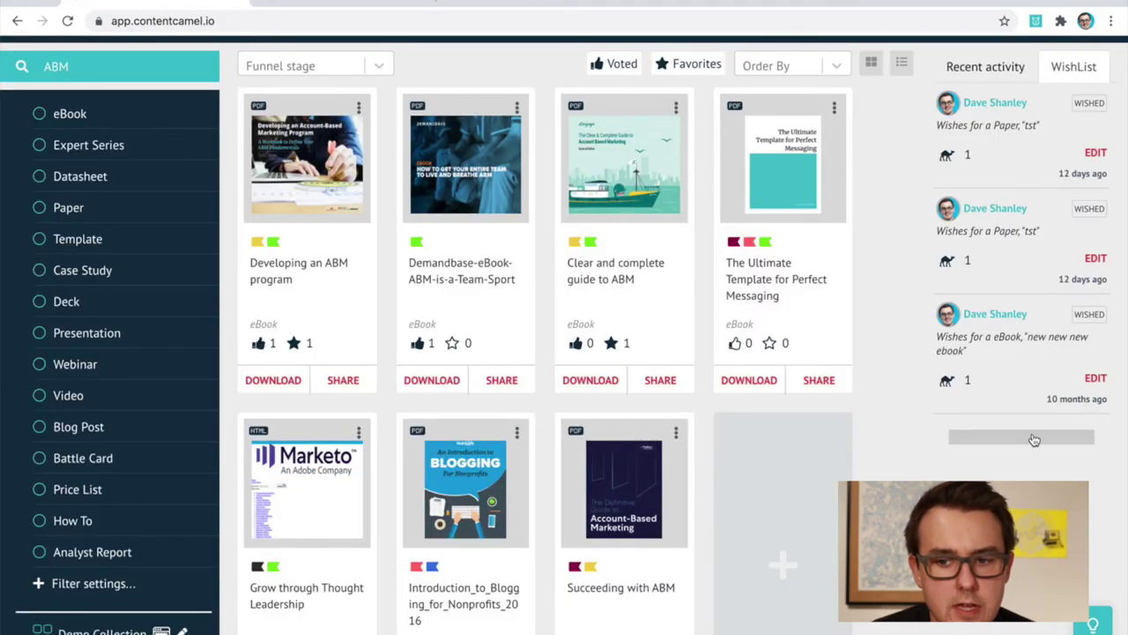
pyautogui.click(1020, 388)
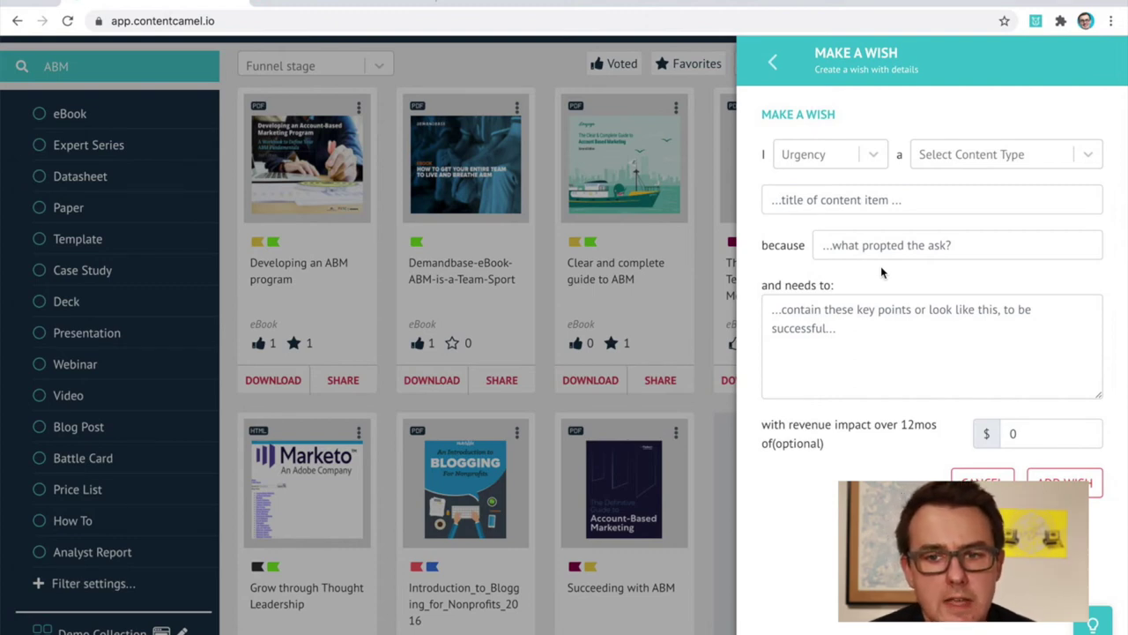
pyautogui.click(869, 155)
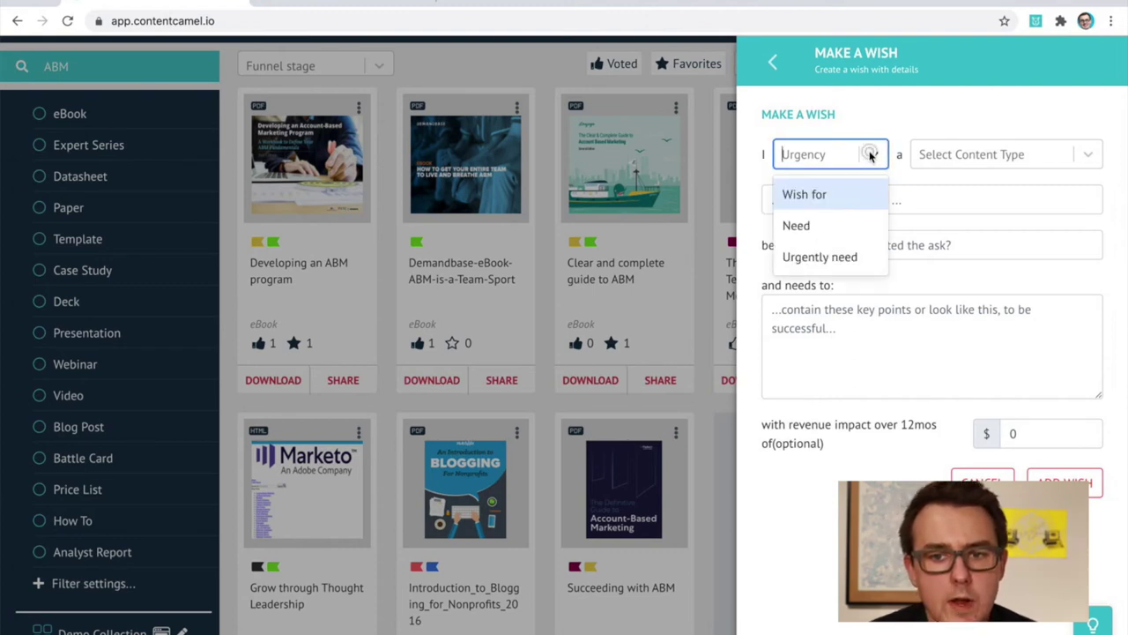
pyautogui.click(844, 257)
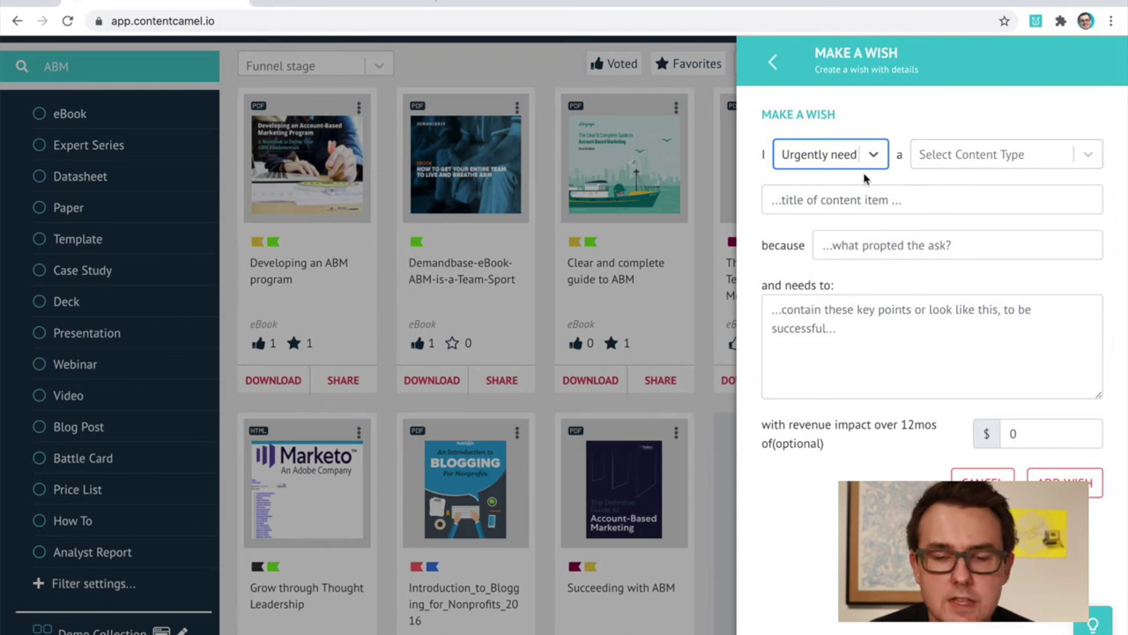
pyautogui.click(996, 149)
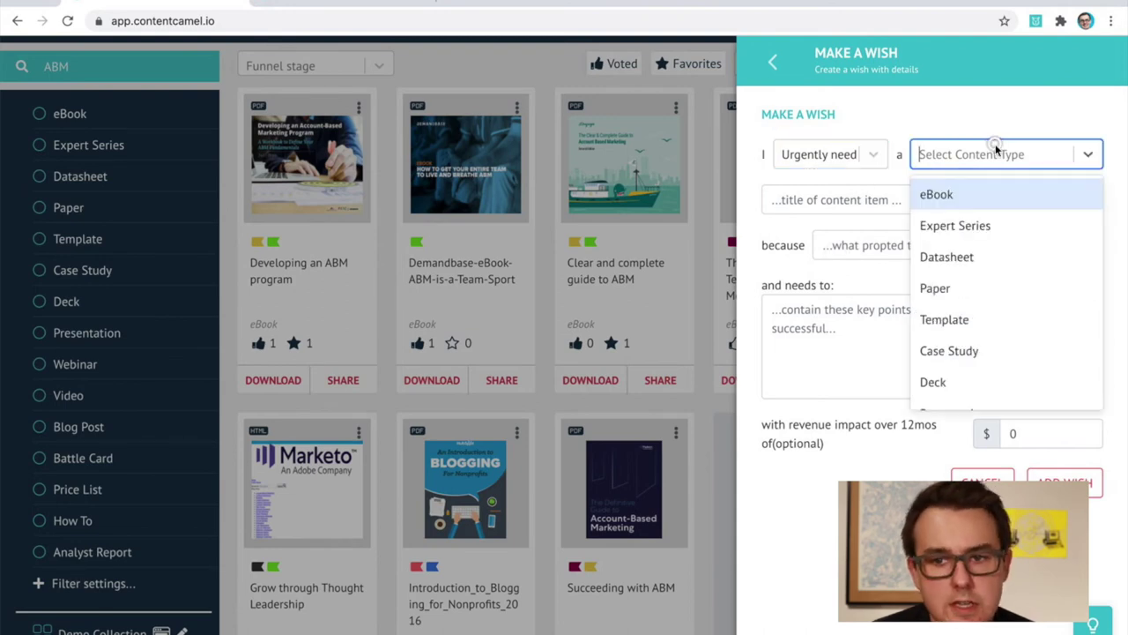
pyautogui.click(952, 255)
pyautogui.click(857, 200)
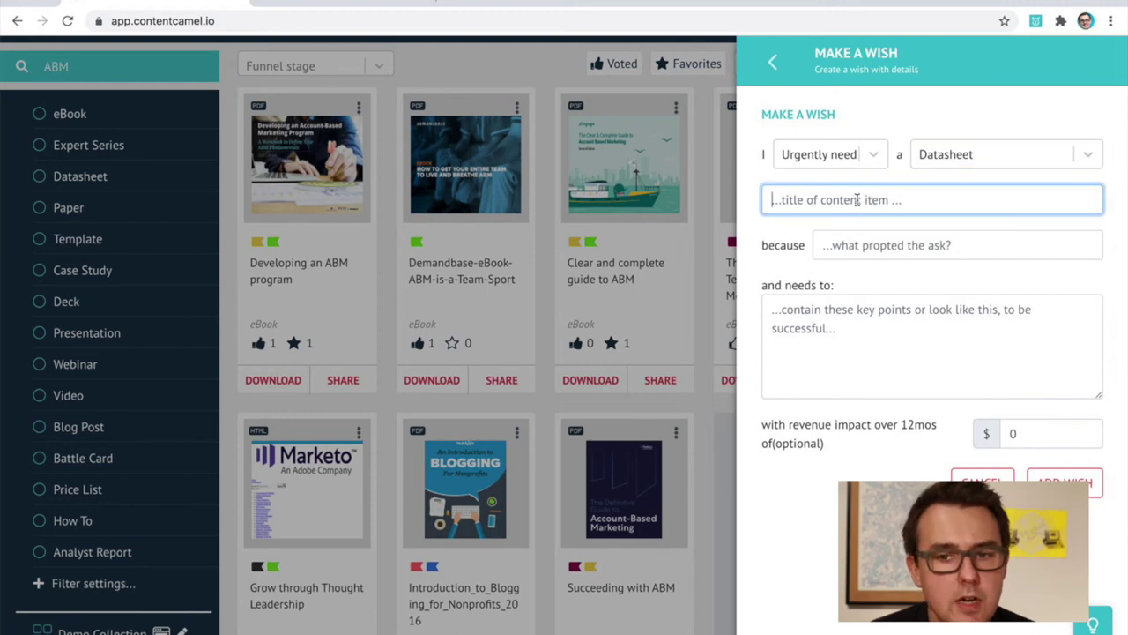
pyautogui.click(865, 245)
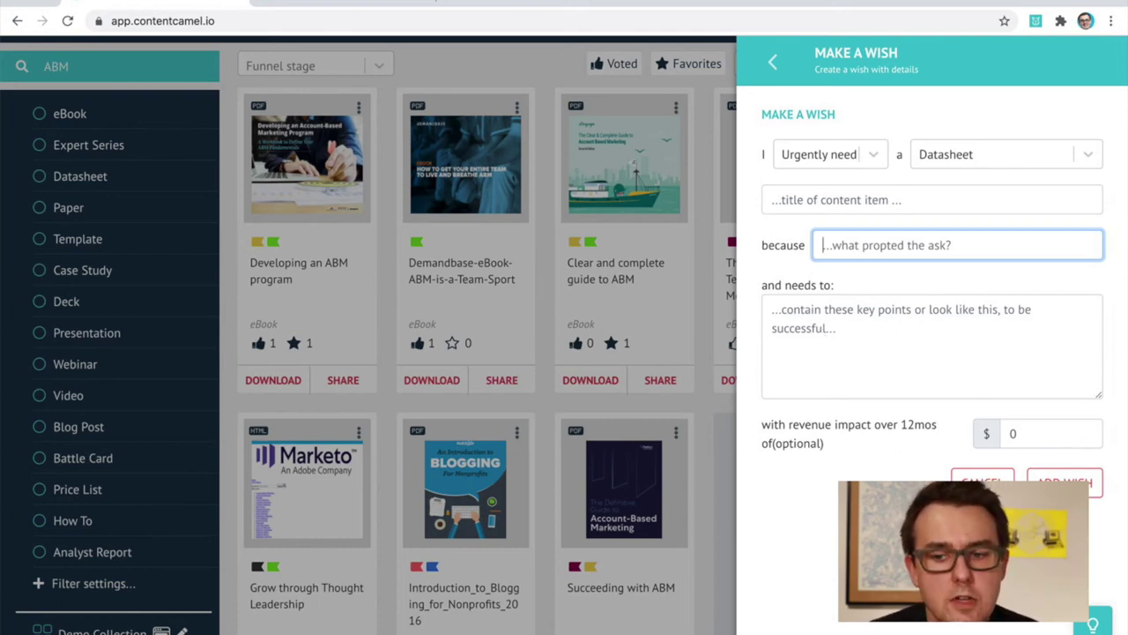
pyautogui.click(982, 476)
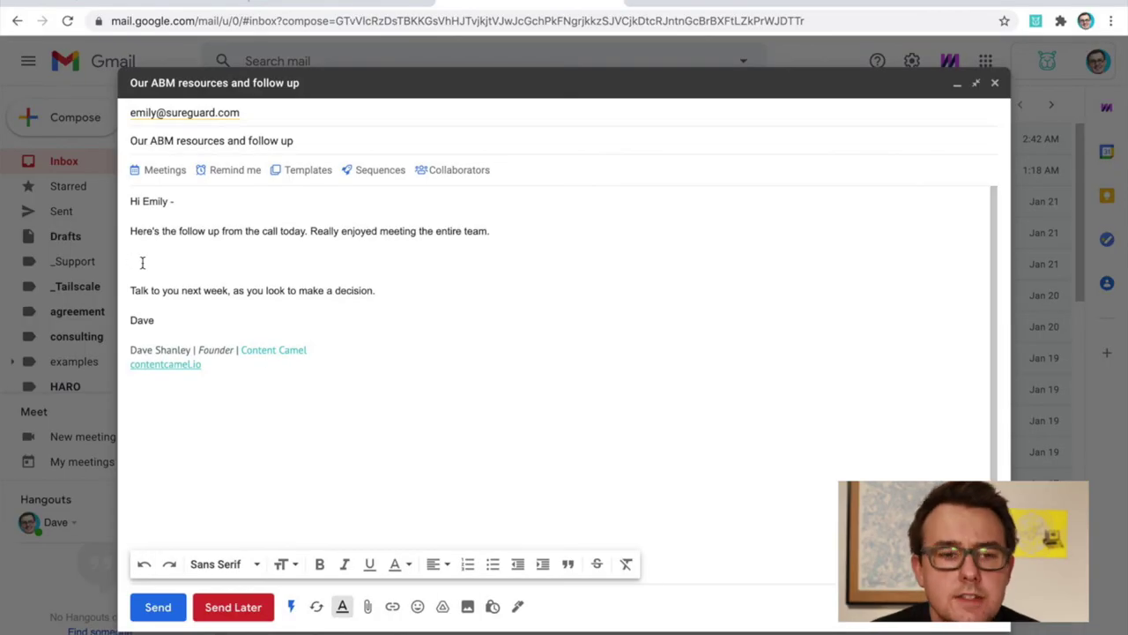
# - Put the cursor on the draft's empty body line and open the Content Camel extension
pyautogui.click(142, 263)
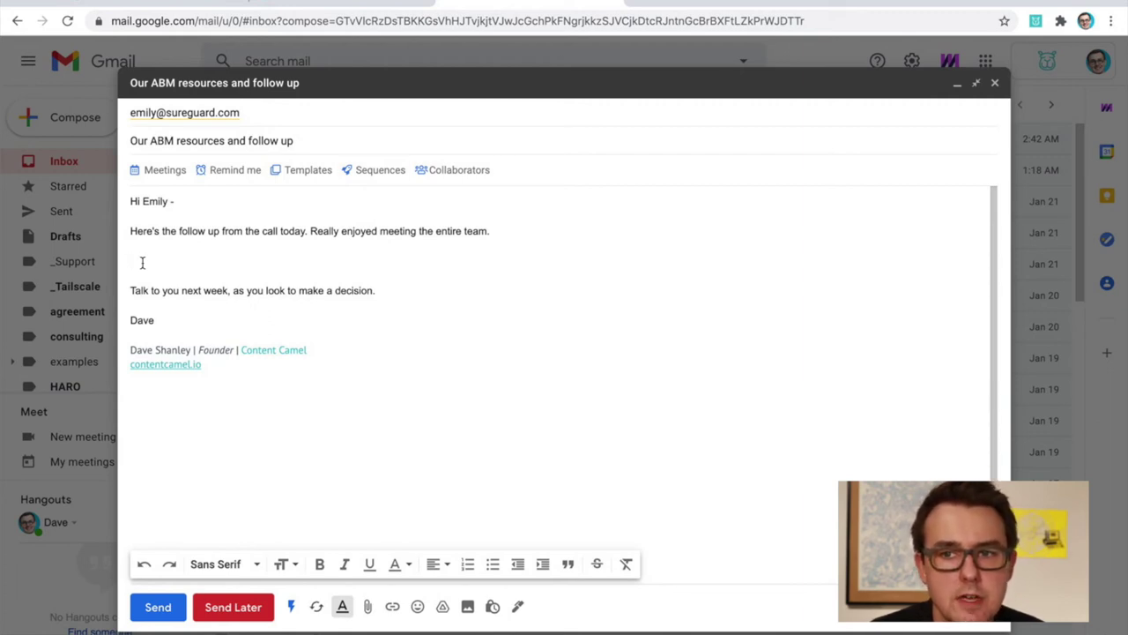
pyautogui.click(1036, 20)
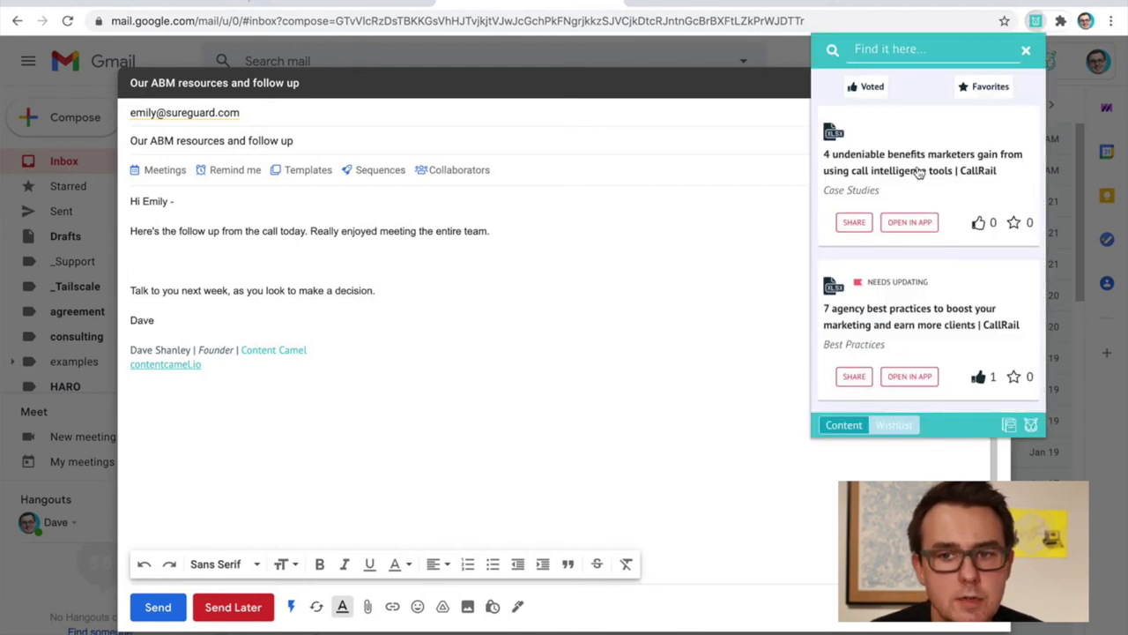
# - Search ABM and share Social Media Cert Workbook with the draft's recipient
pyautogui.click(878, 53)
pyautogui.write('ABM')
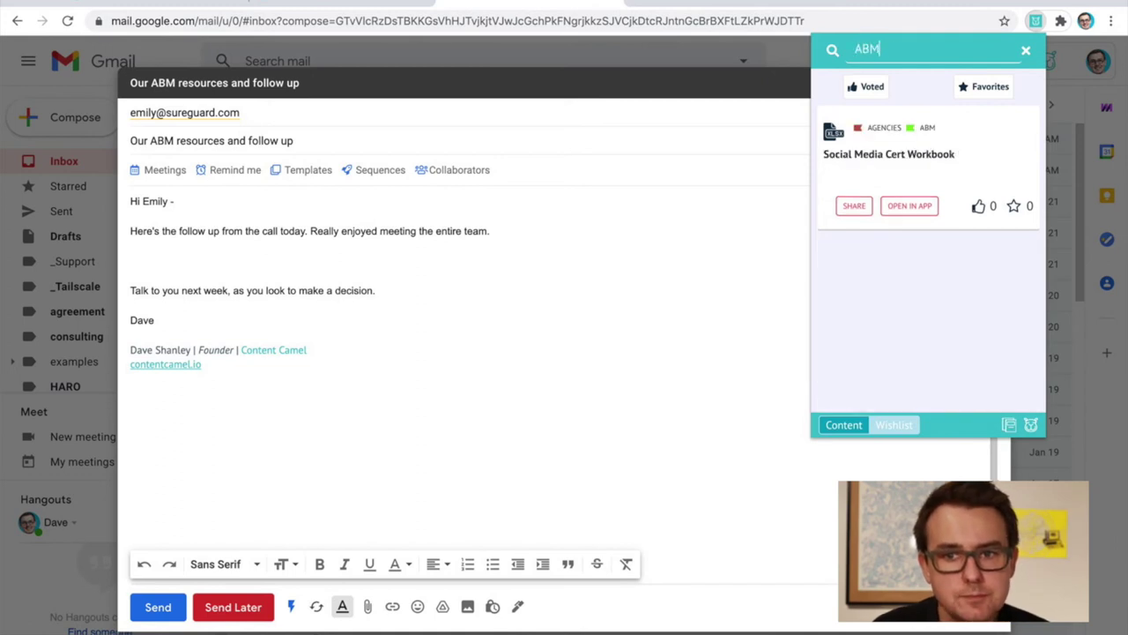
pyautogui.click(853, 208)
pyautogui.click(863, 274)
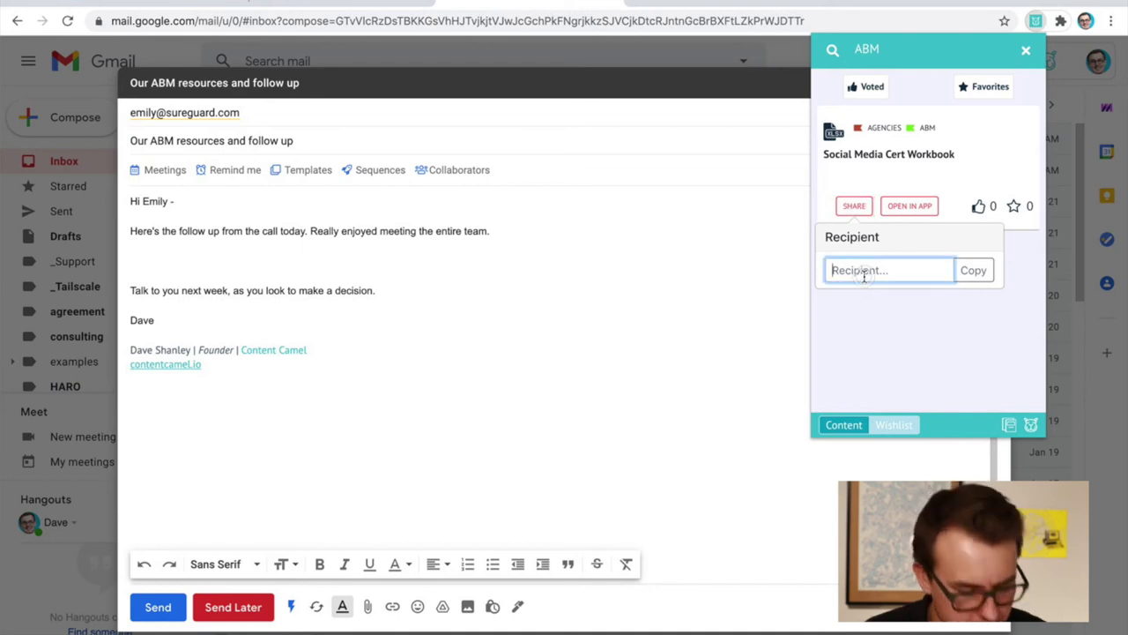
pyautogui.hotkey('ctrl', 'v')
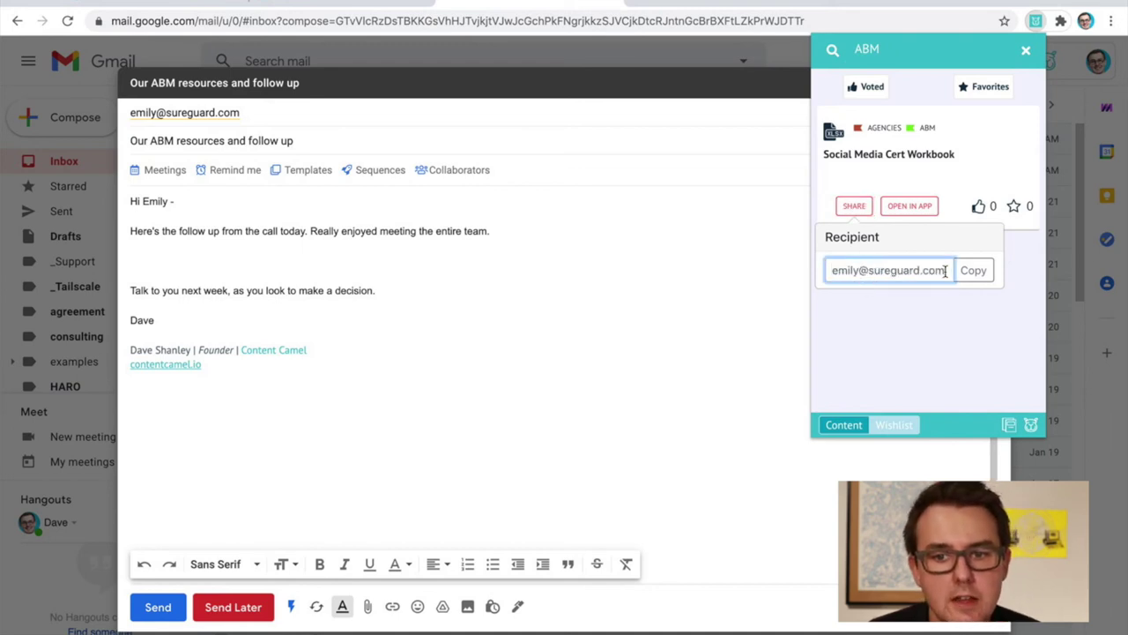
# - Copy the tracked share link and paste it on the draft's empty line
pyautogui.click(972, 270)
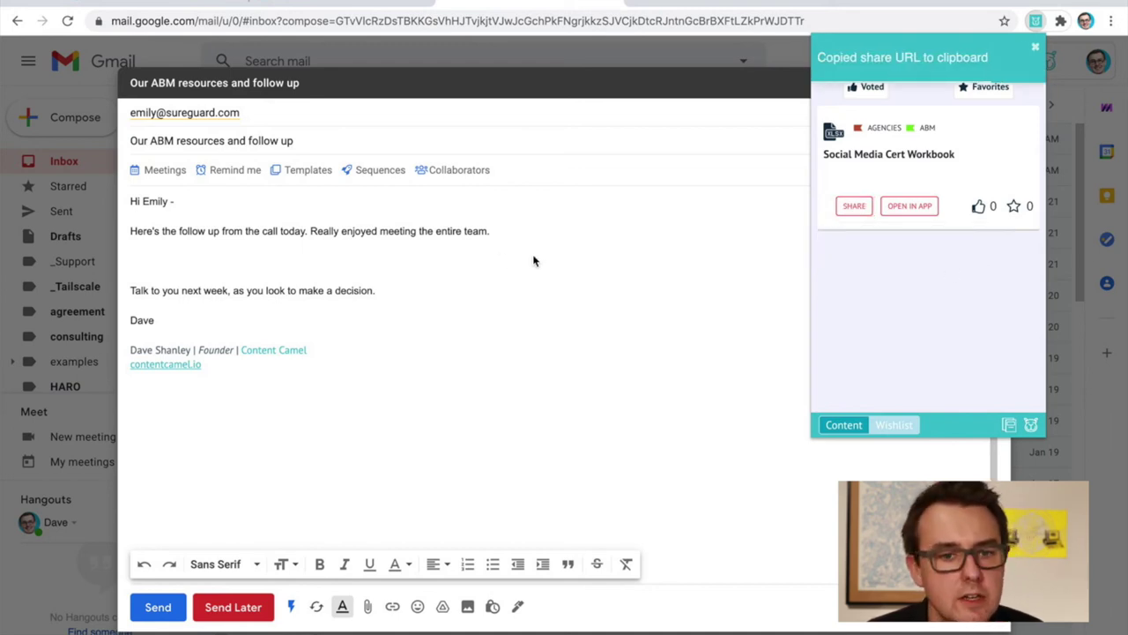
pyautogui.click(333, 260)
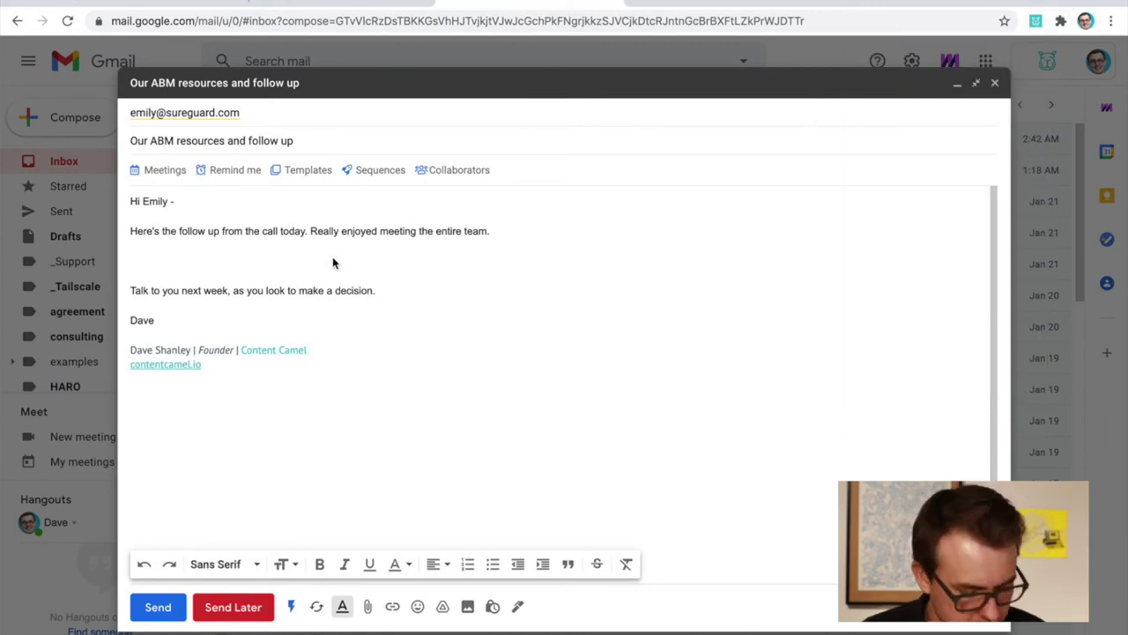
pyautogui.hotkey('ctrl', 'v')
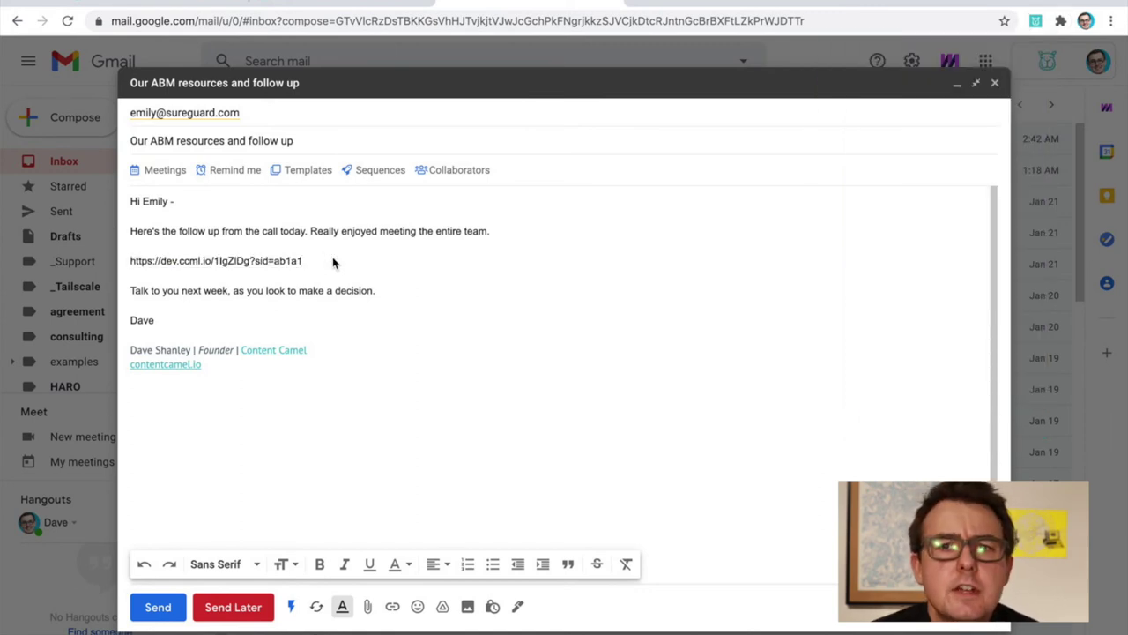
pyautogui.press('Home')
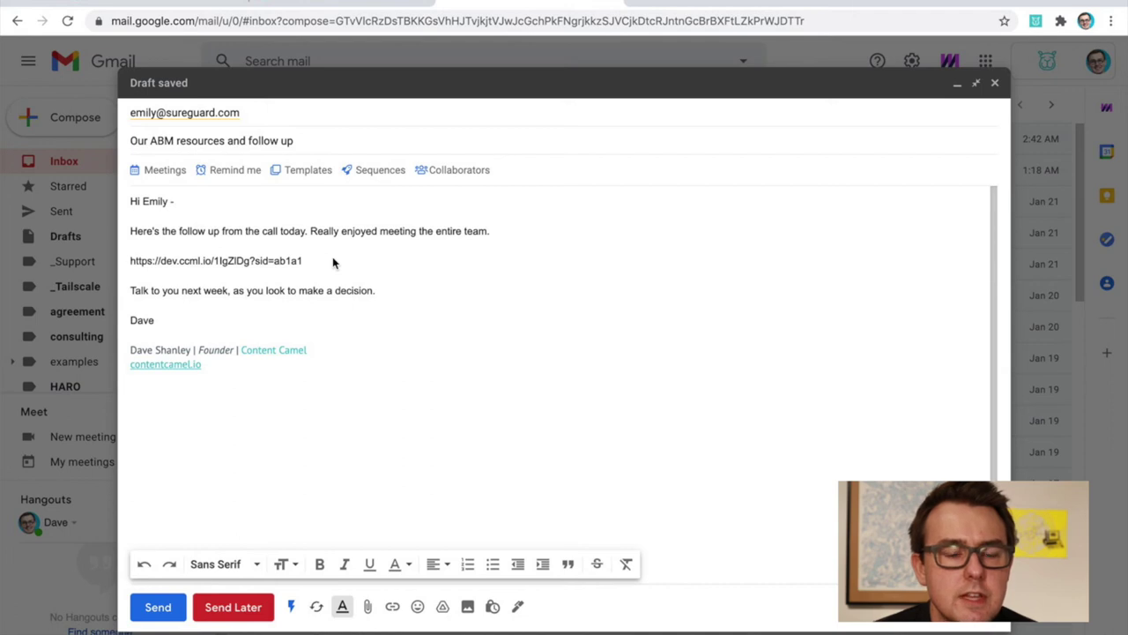